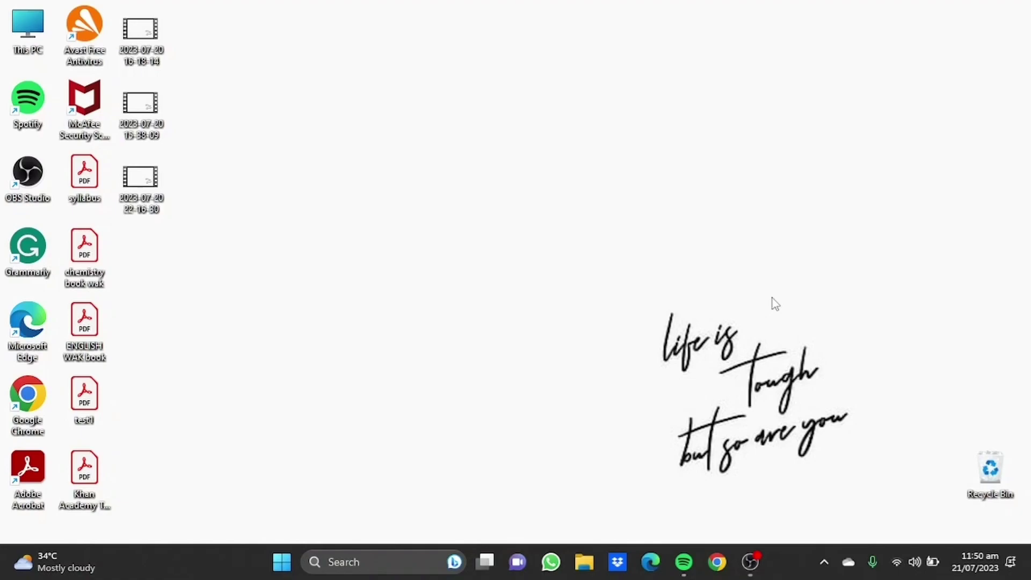
Open chat.openai.com in Google Chrome to load the ChatGPT start page.
left_click(723, 572)
type("c")
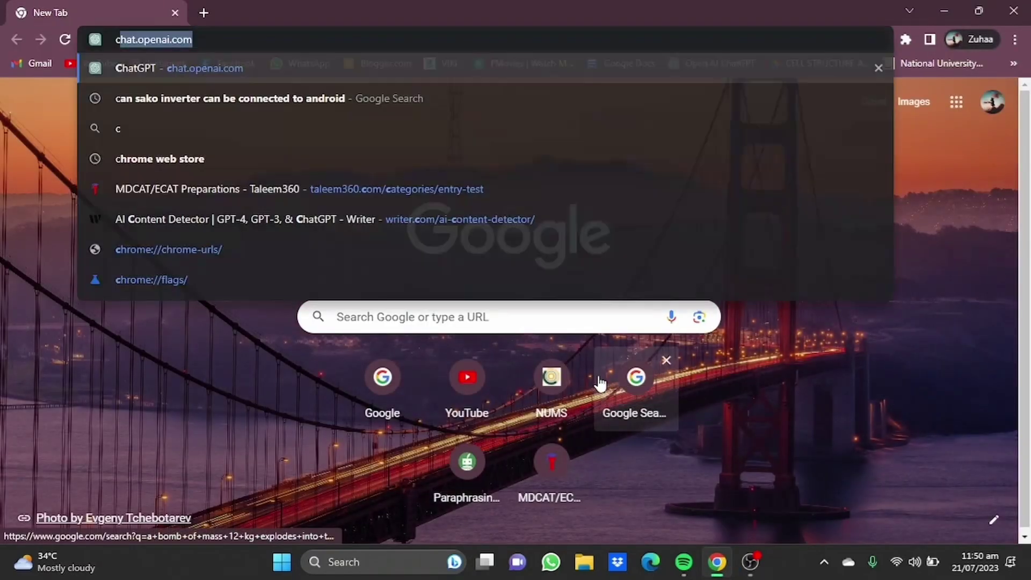
type("hat")
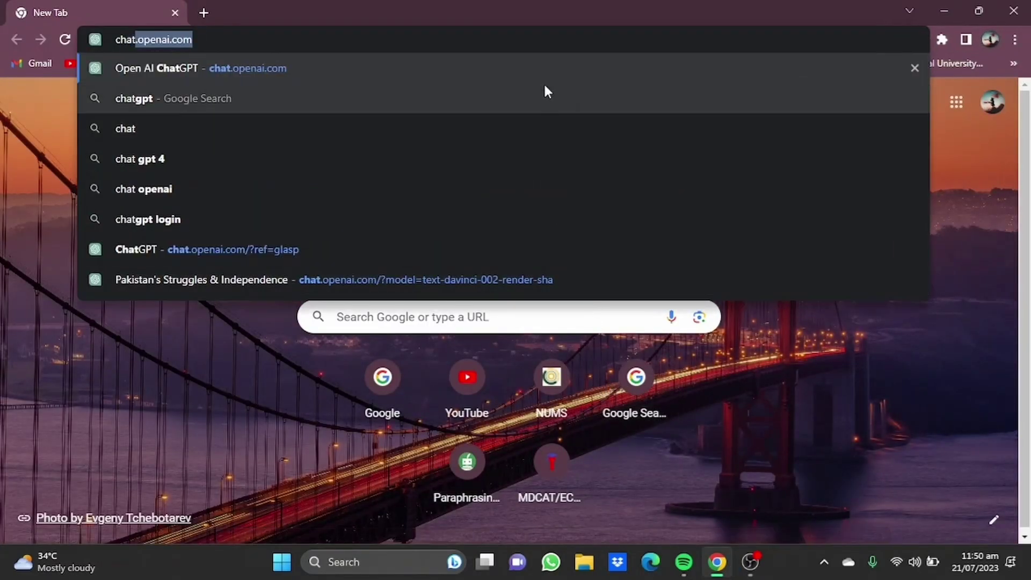
key("Return")
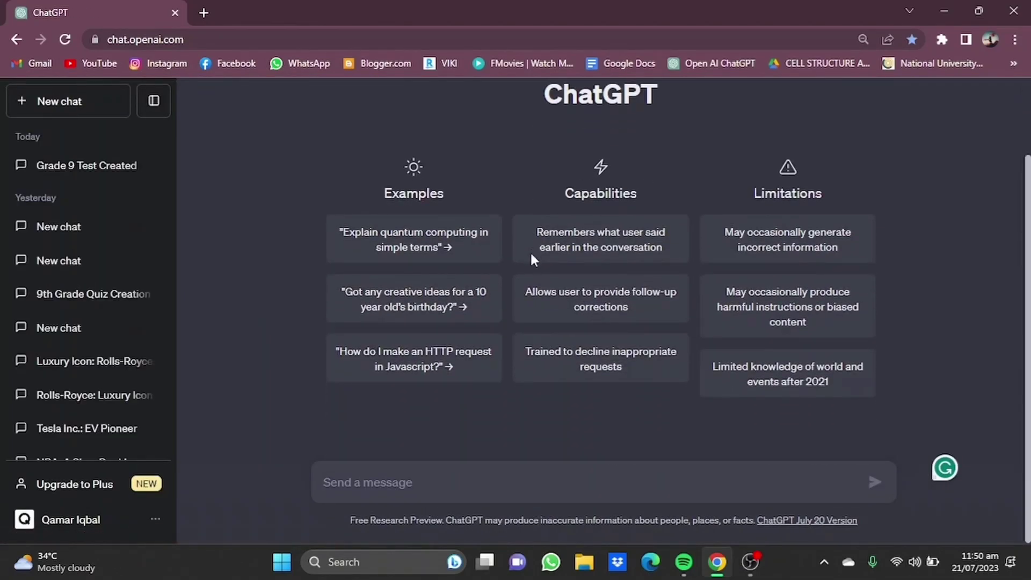
Ask ChatGPT 'make me a test for grade 9'.
type("mank")
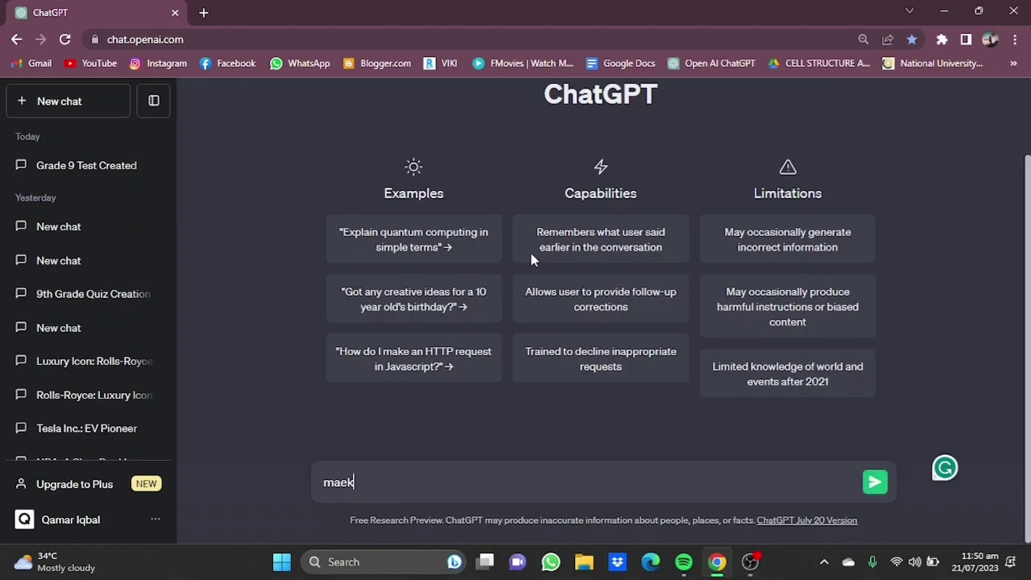
key("BackSpace")
key("BackSpace")
type("e")
key("BackSpace")
key("BackSpace")
type("ake me a test for g")
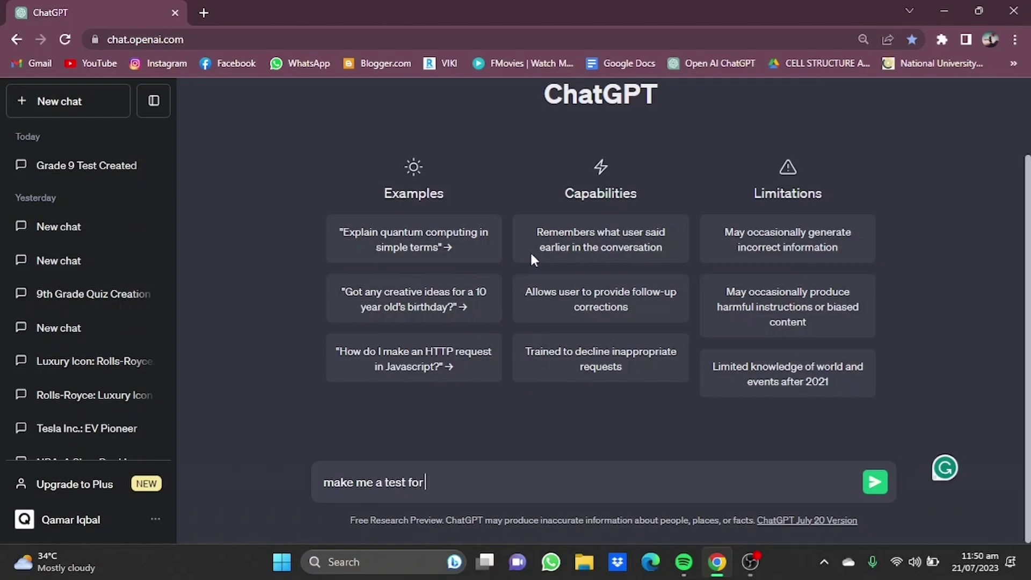
type("rade 9")
key("Return")
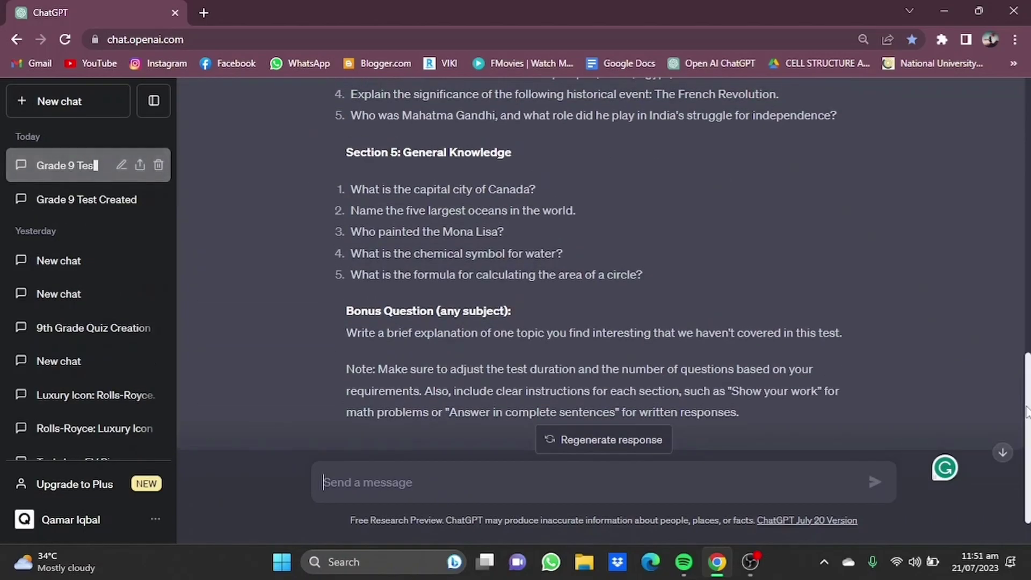
Scroll through the generated grade 9 test, its subject sections and bonus question.
scroll(689, 211, "up", 1)
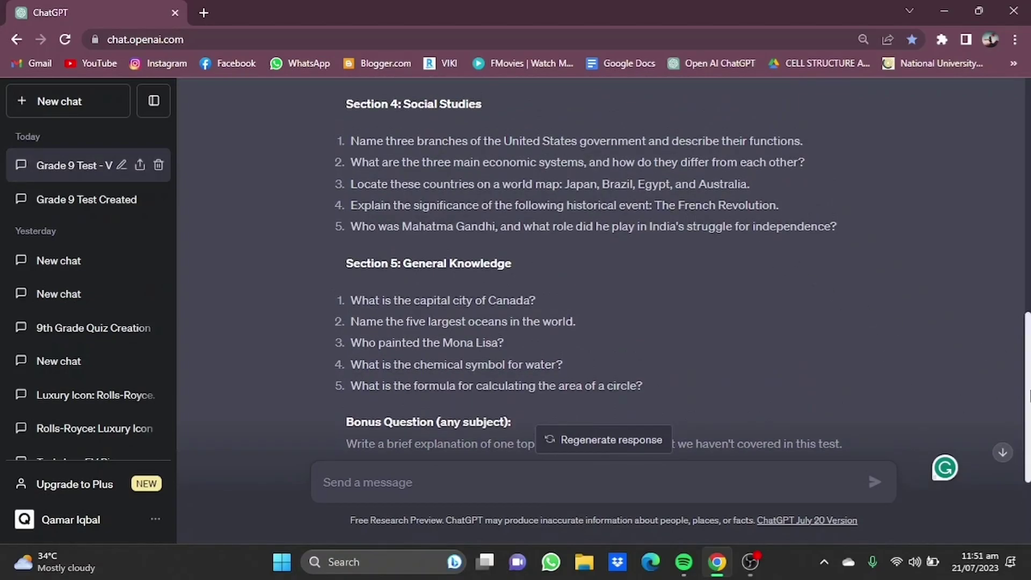
left_click_drag(1029, 397, 1029, 322)
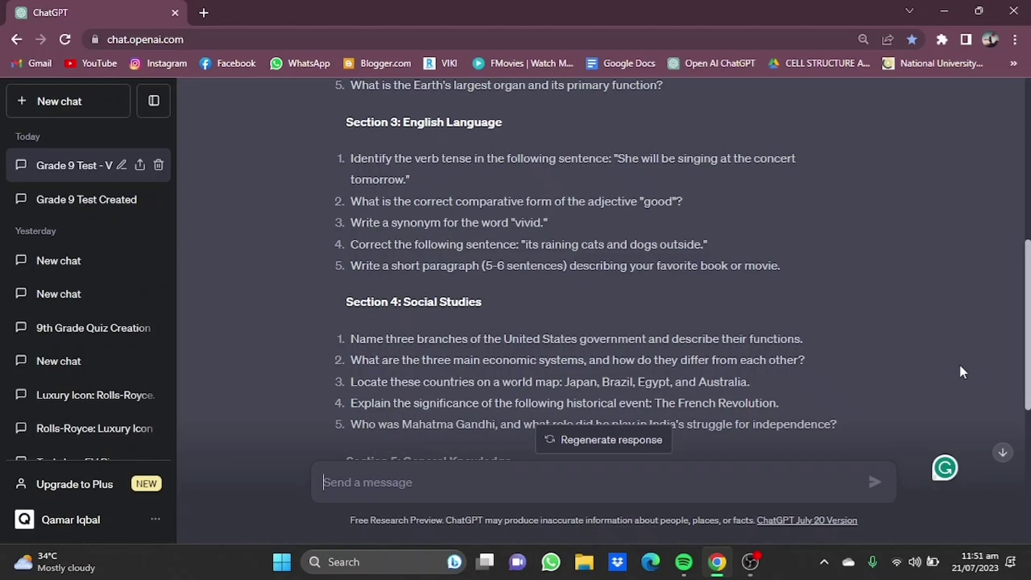
scroll(630, 499, "down", 7)
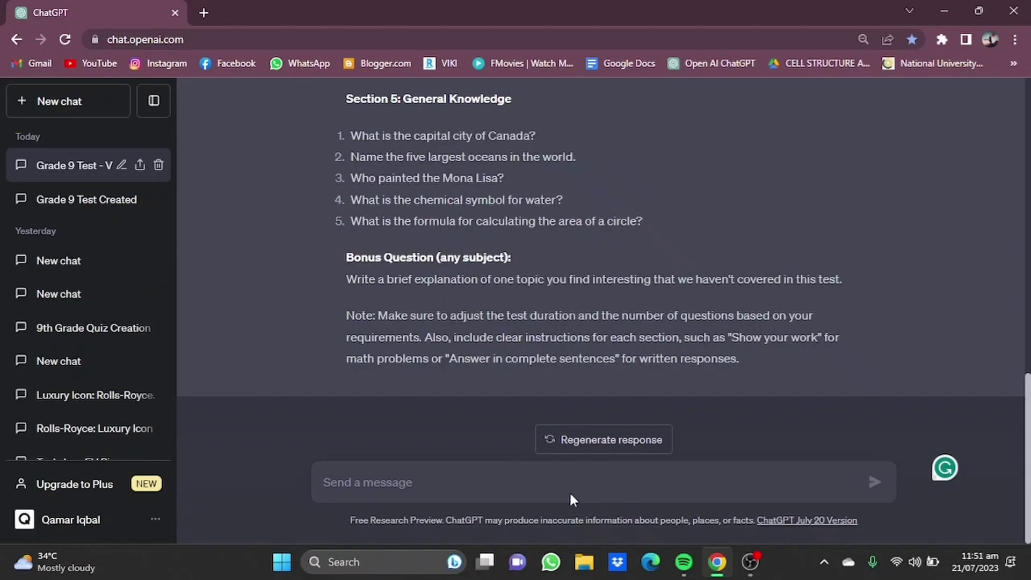
Ask ChatGPT to 'make me some mcqs on these questions'.
type("m")
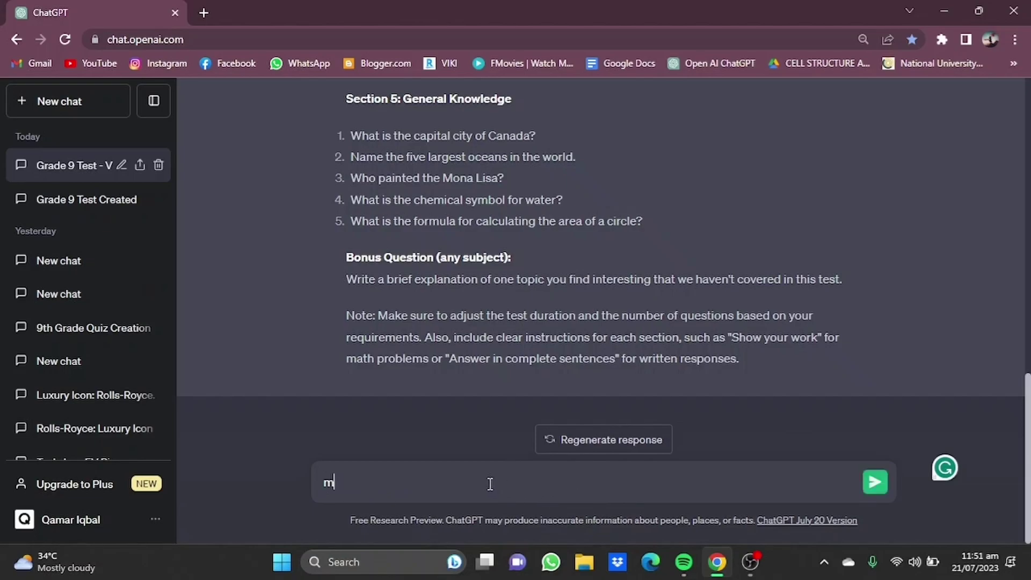
type("ake me s")
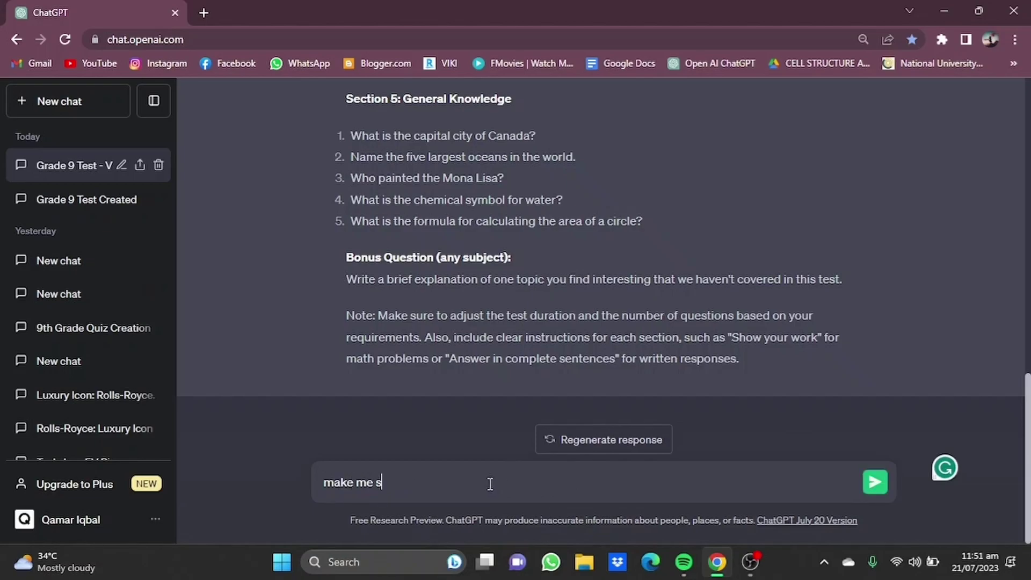
type("ome mcqs o")
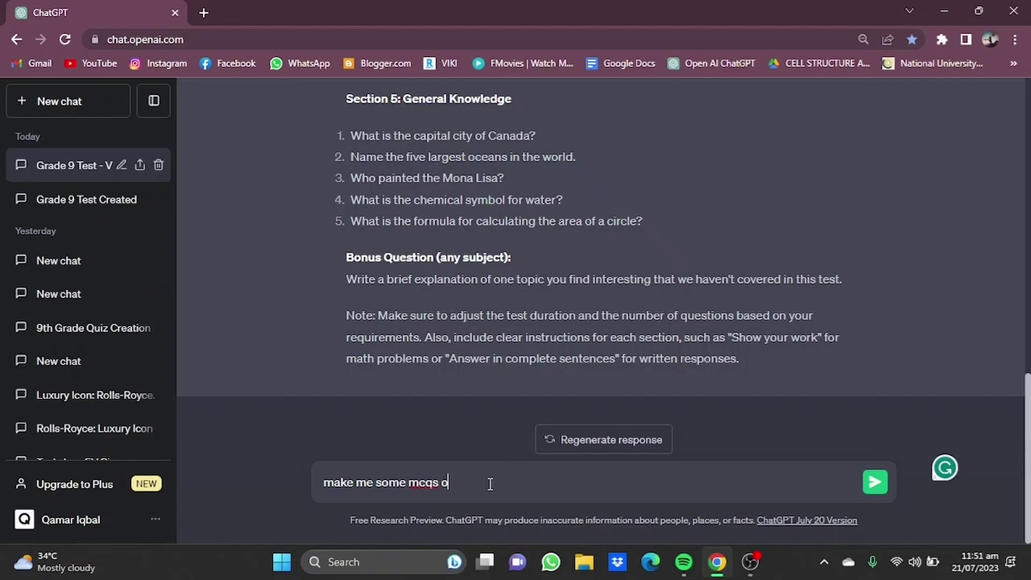
type("n these quest")
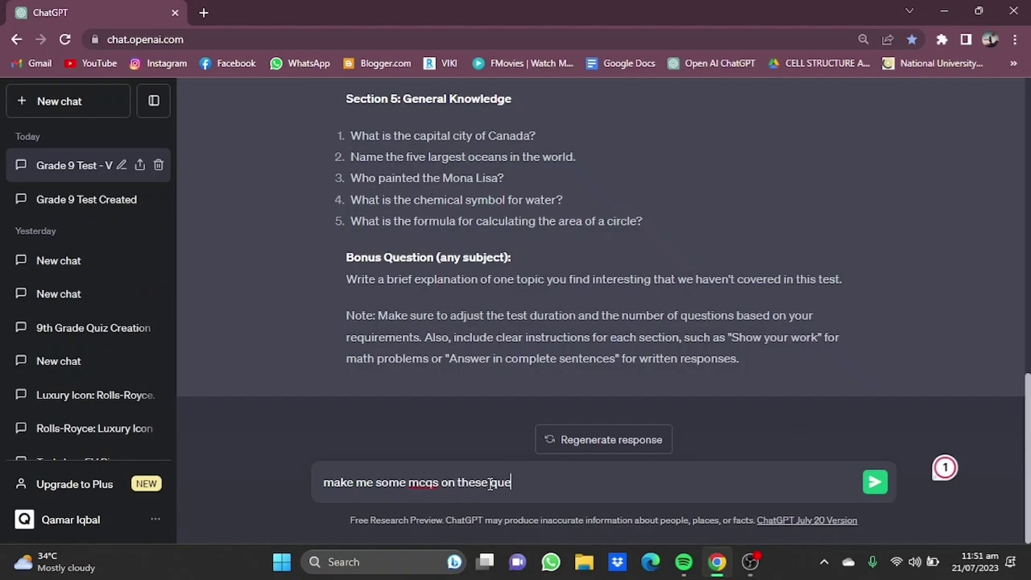
type("ions")
key("Return")
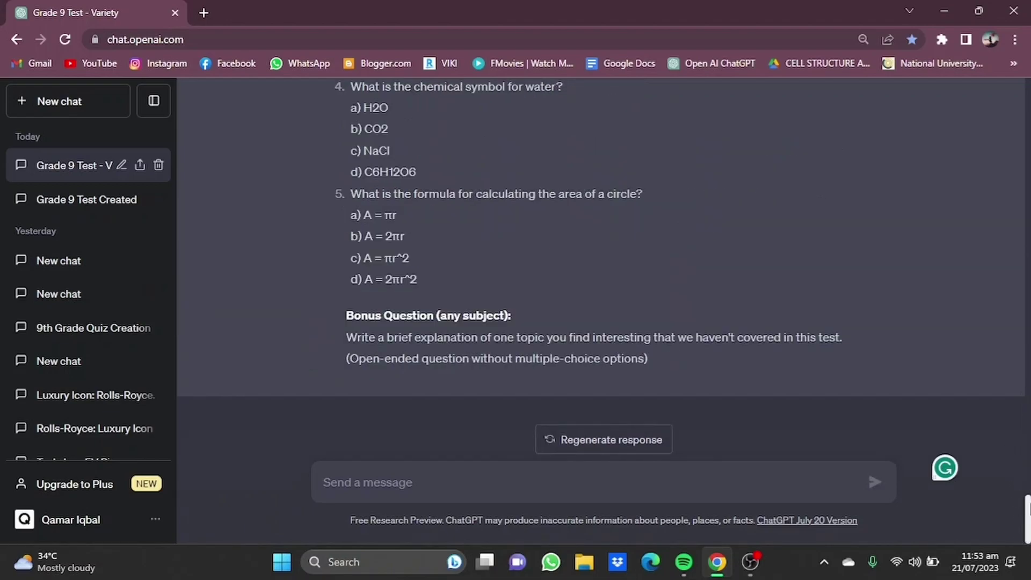
Review the a–d multiple-choice questions and draft 'make me a quiz for university level'.
left_click_drag(1027, 510, 1016, 340)
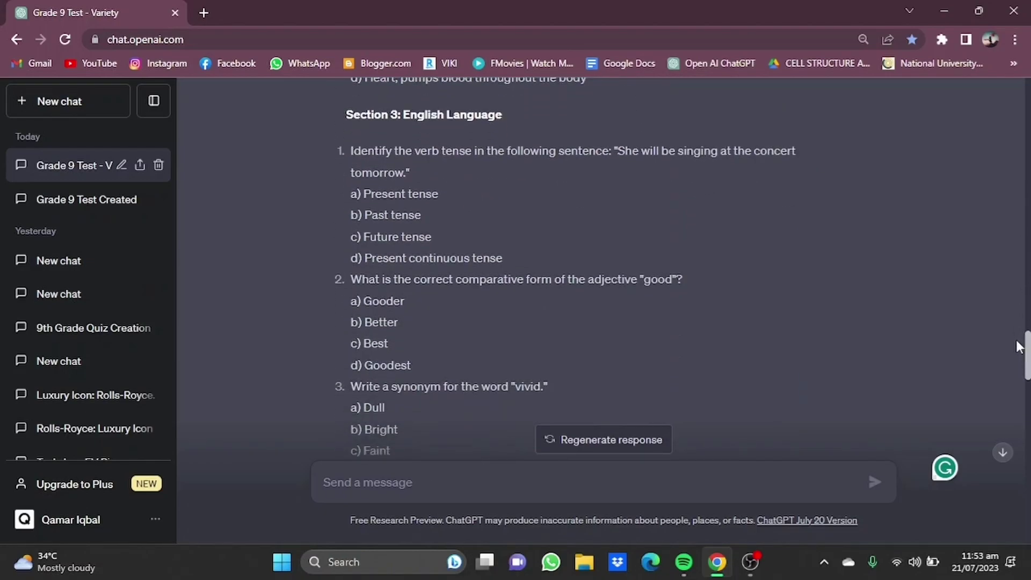
left_click_drag(1026, 352, 984, 499)
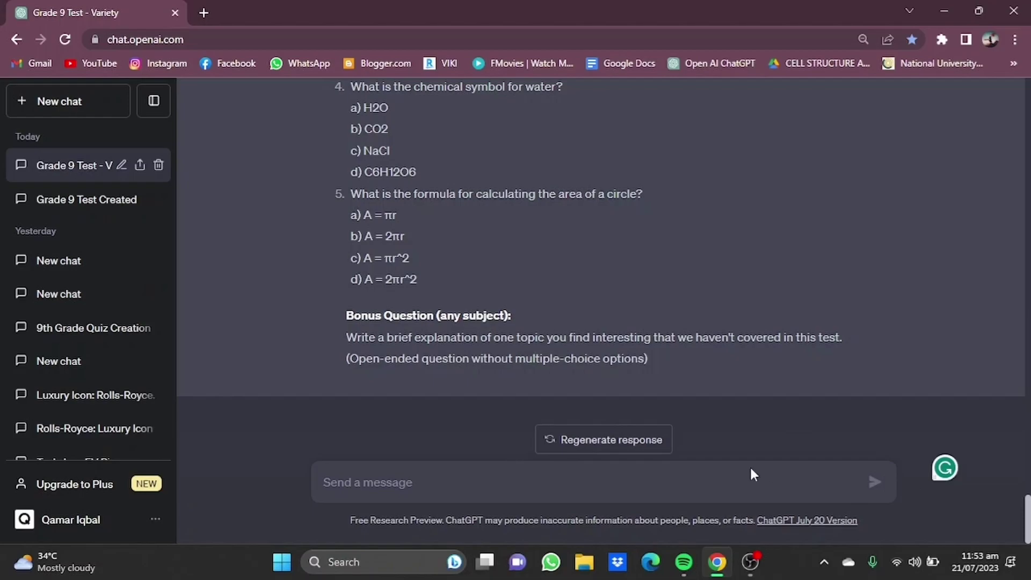
type("mak")
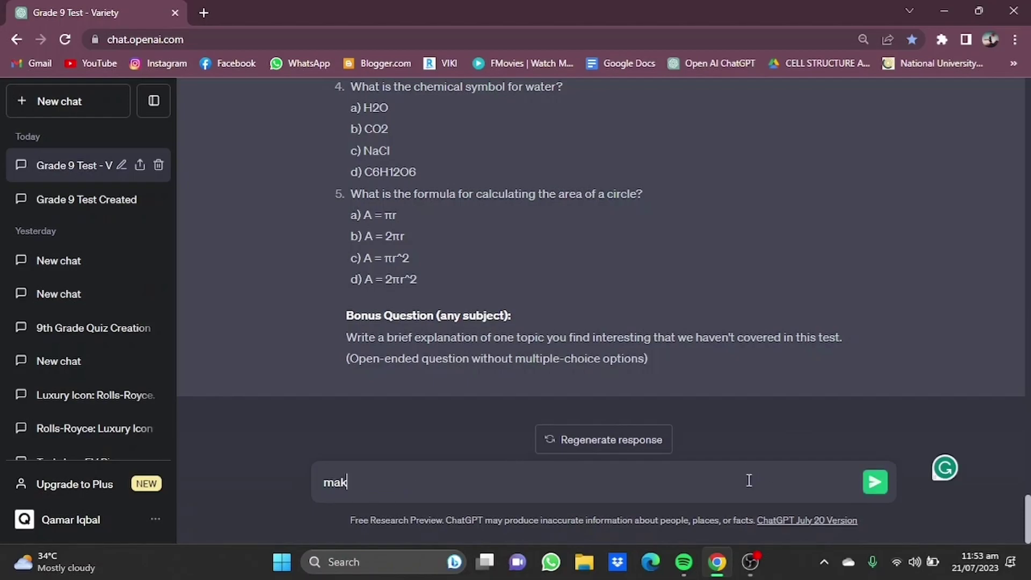
type("e me a quiz for")
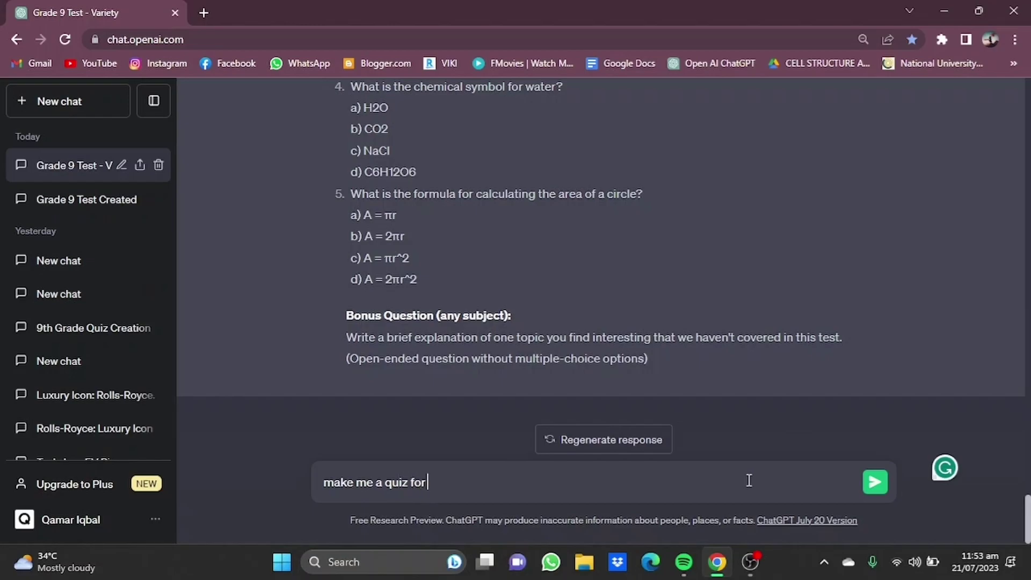
type(" university level")
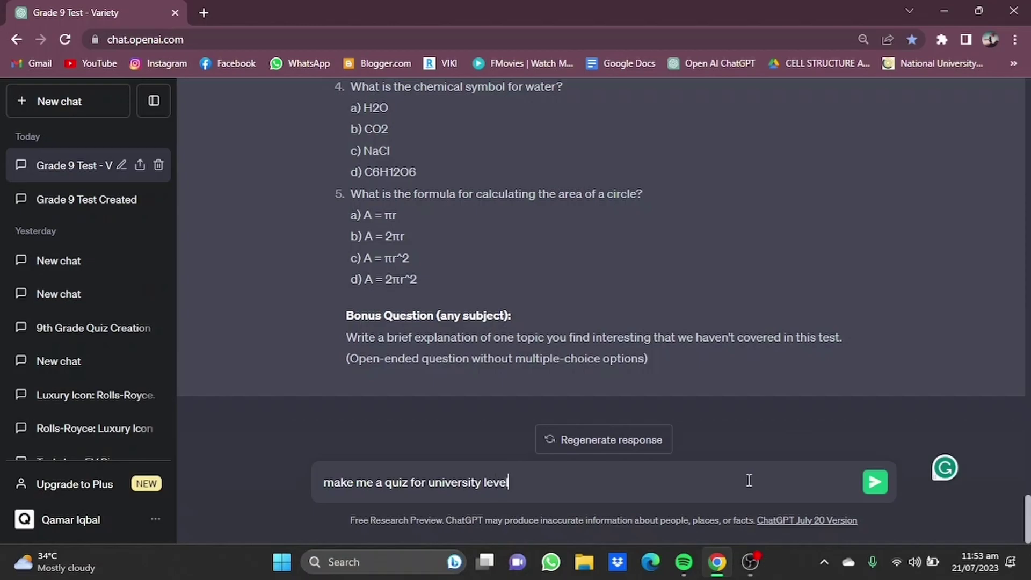
Send the university-level quiz request and scroll through its sections, including Section 5: Literature.
key("Return")
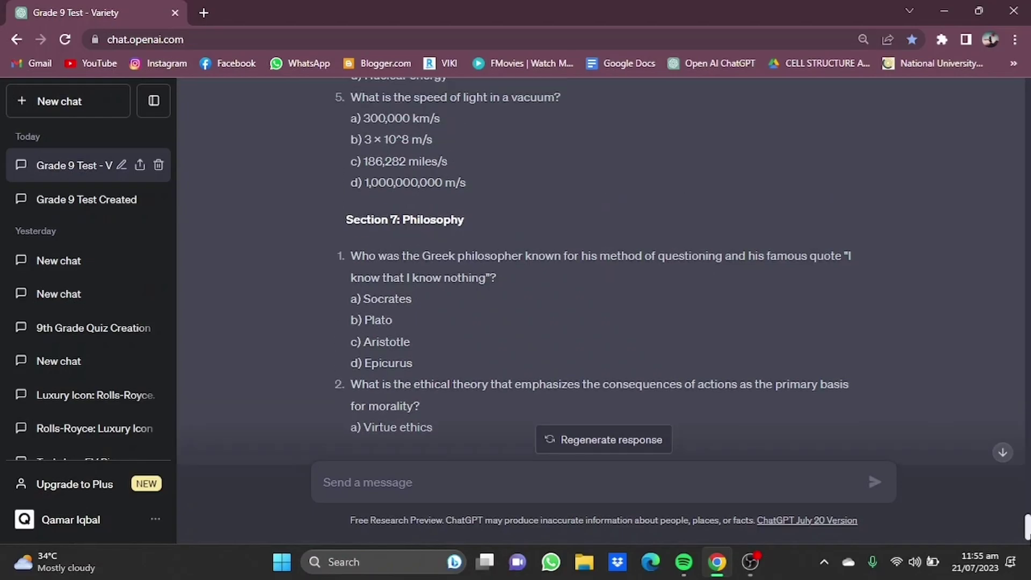
scroll(602, 268, "up", 3)
left_click_drag(1026, 518, 1023, 466)
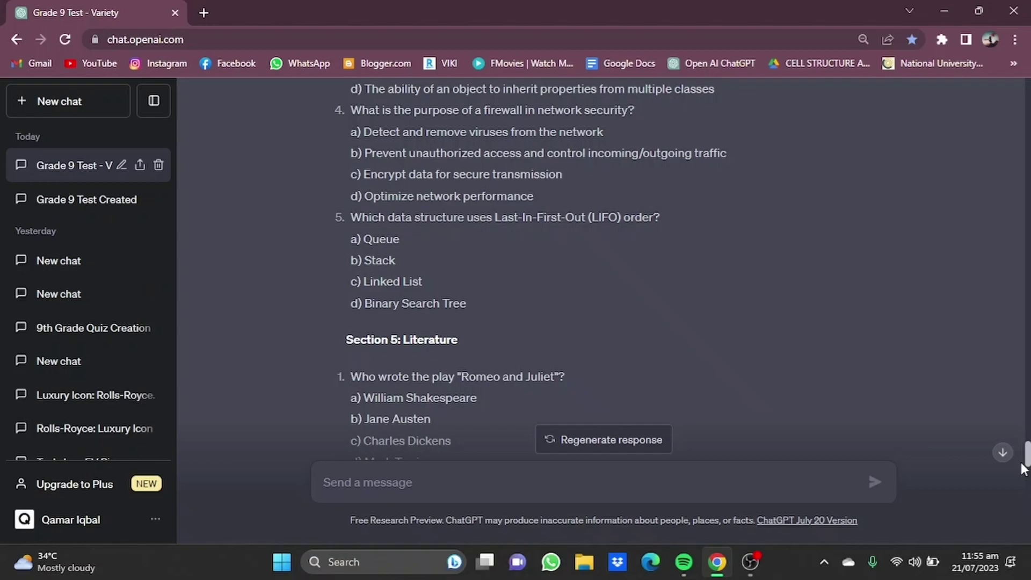
left_click_drag(1023, 468, 1025, 490)
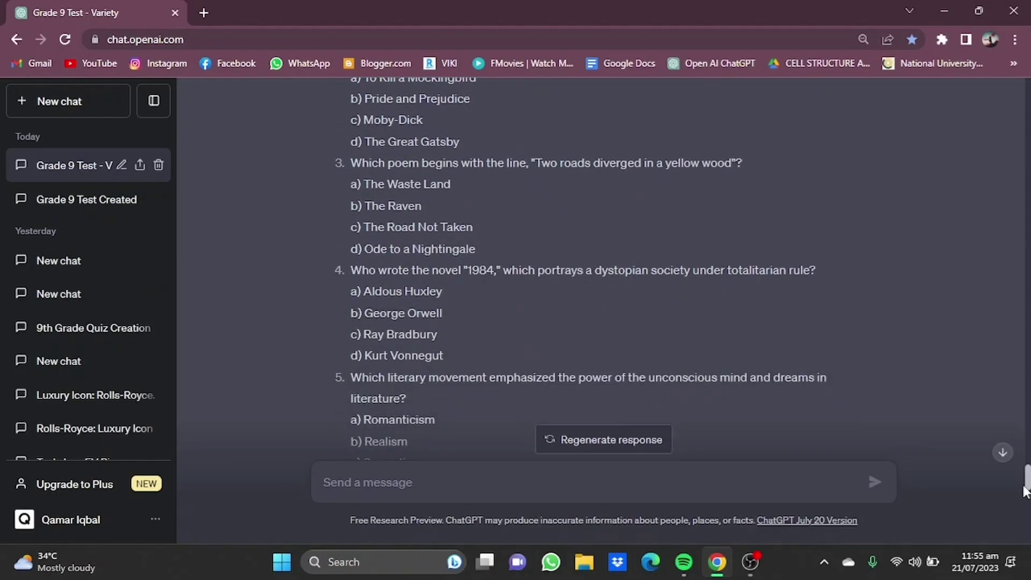
left_click(765, 476)
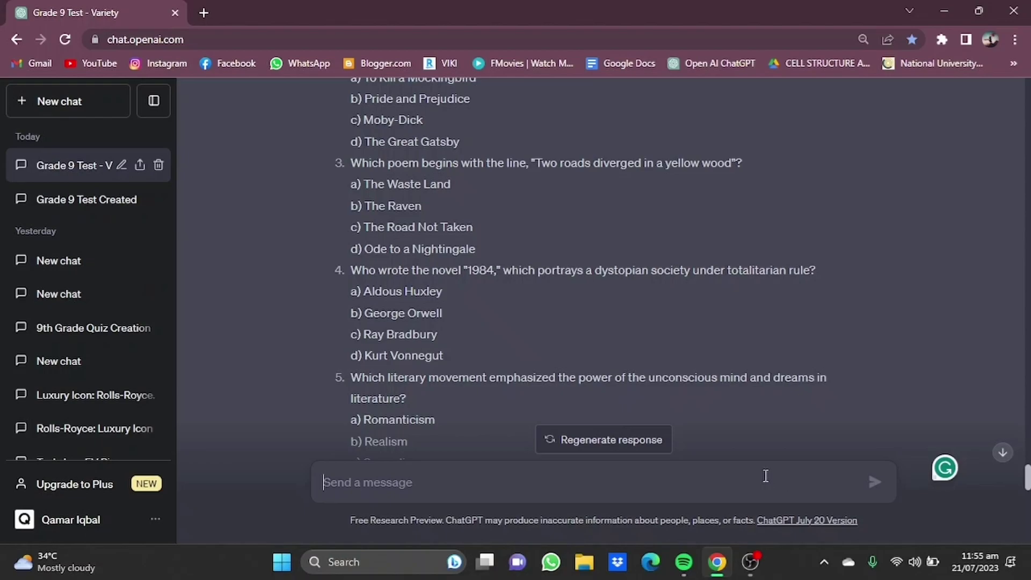
Send 'make me a test to measure someones experience in accountancy' to ChatGPT.
type("ma")
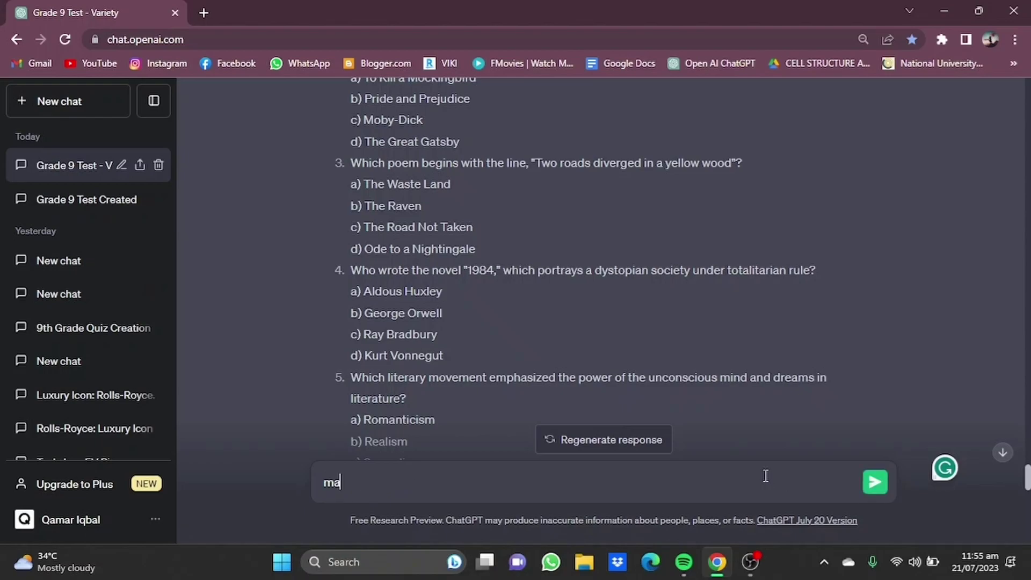
type("ke me a tes")
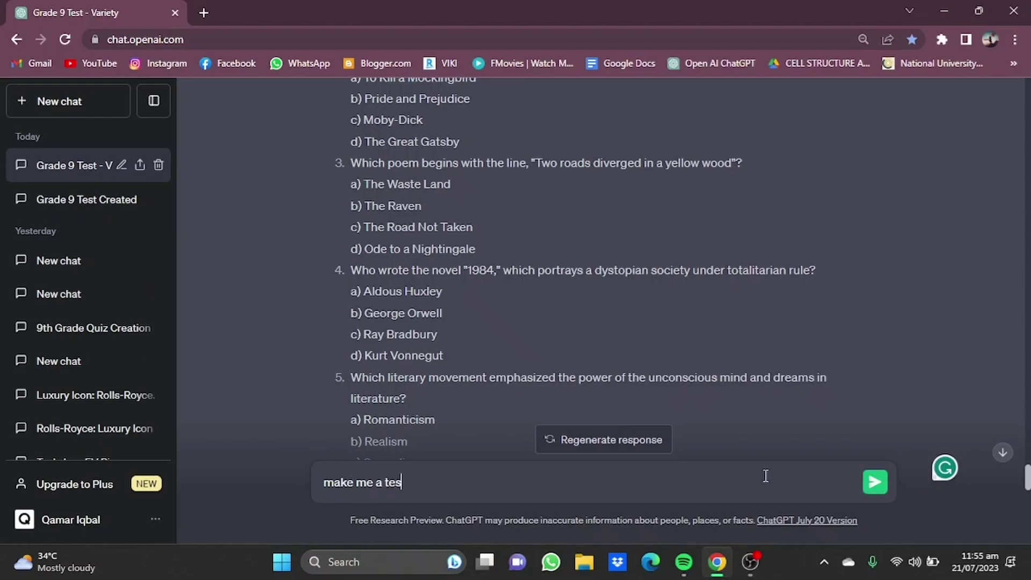
type("t to measure someone")
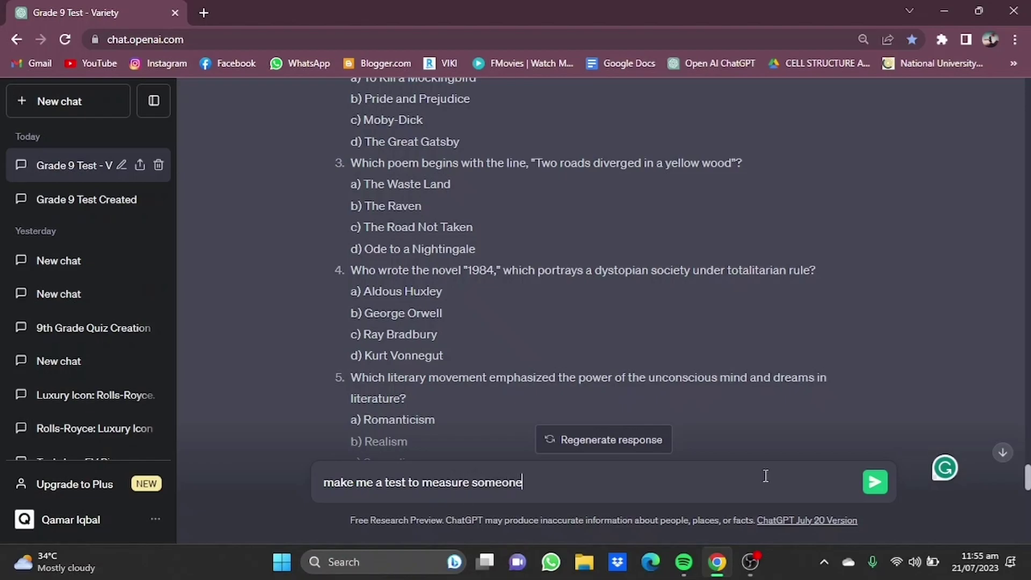
type("s experience in h")
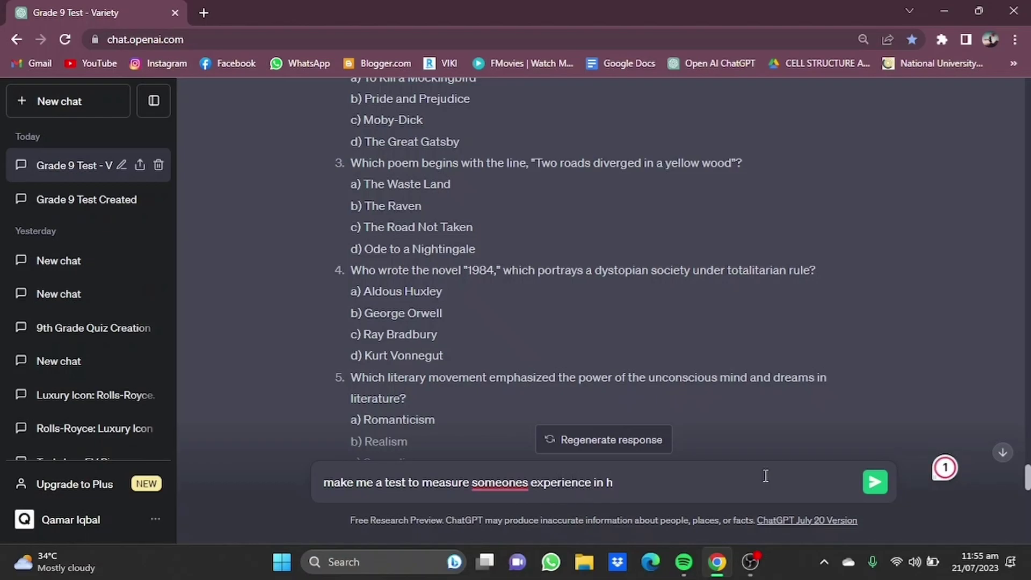
key("BackSpace")
type("accountancy")
key("Return")
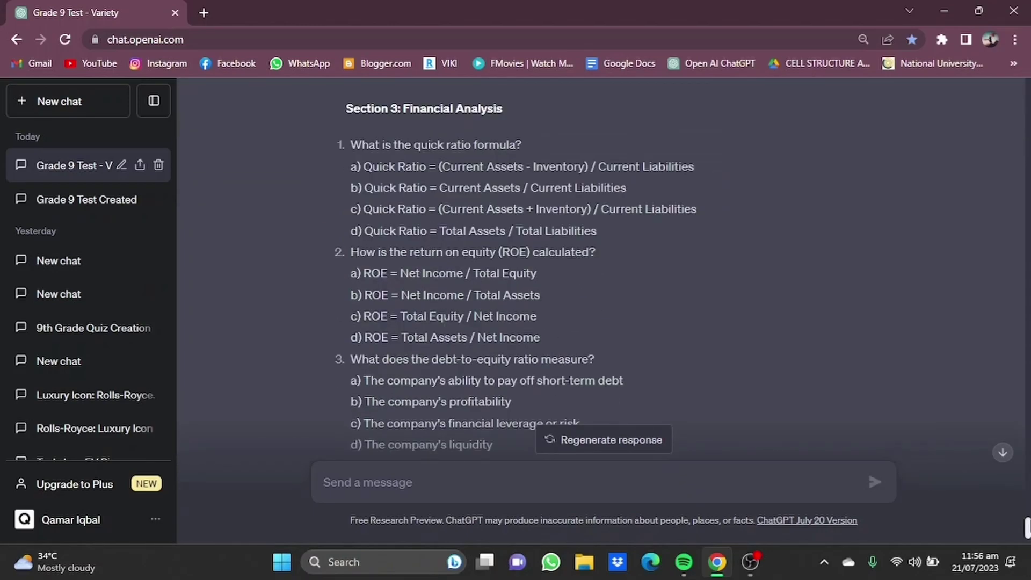
Scroll up through the finished accountancy test from Section 3: Financial Analysis to Section 2: Financial Statements.
scroll(600, 269, "down", 2)
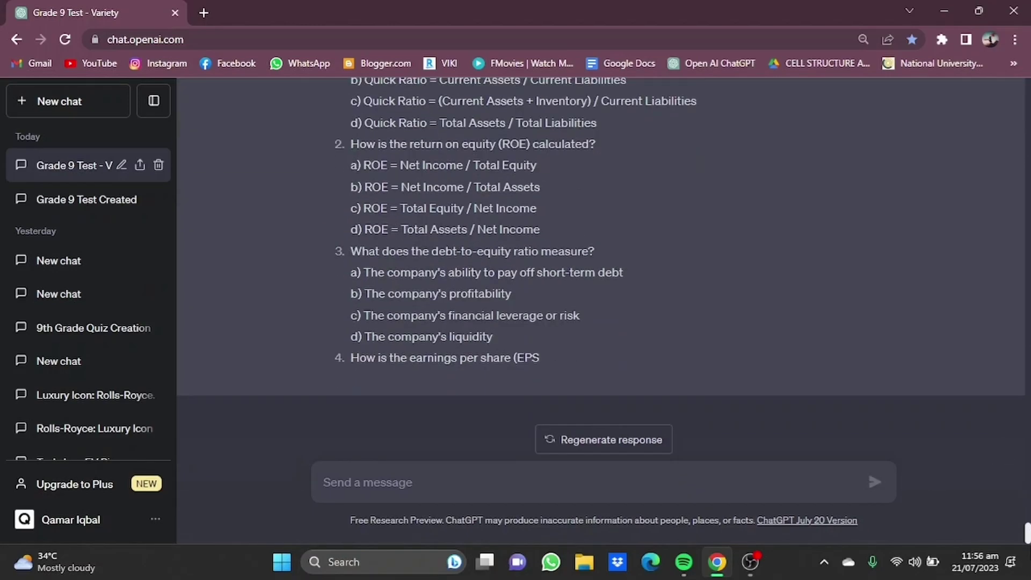
scroll(1027, 532, "up", 2)
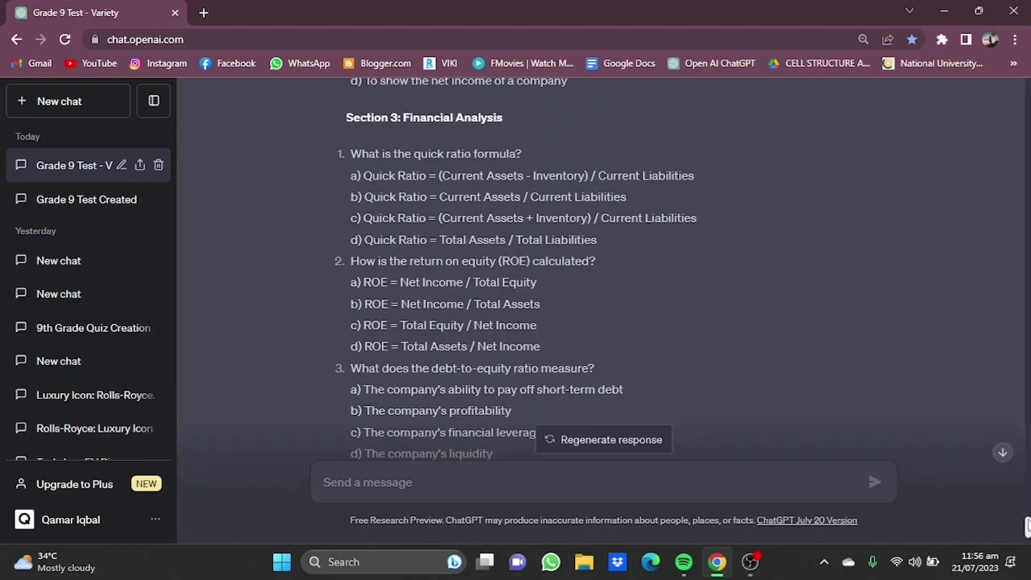
scroll(1027, 525, "up", 10)
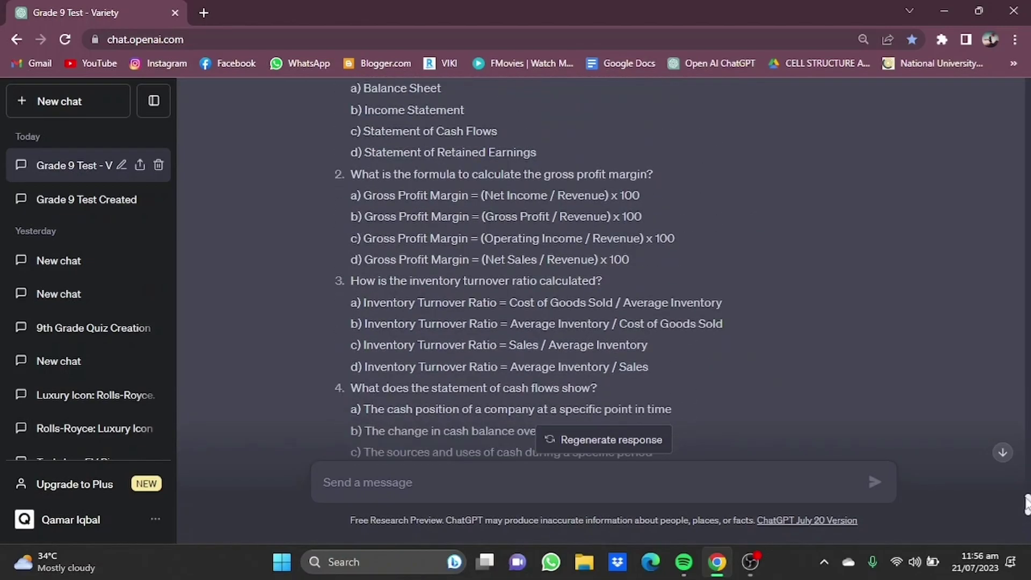
scroll(1027, 499, "up", 6)
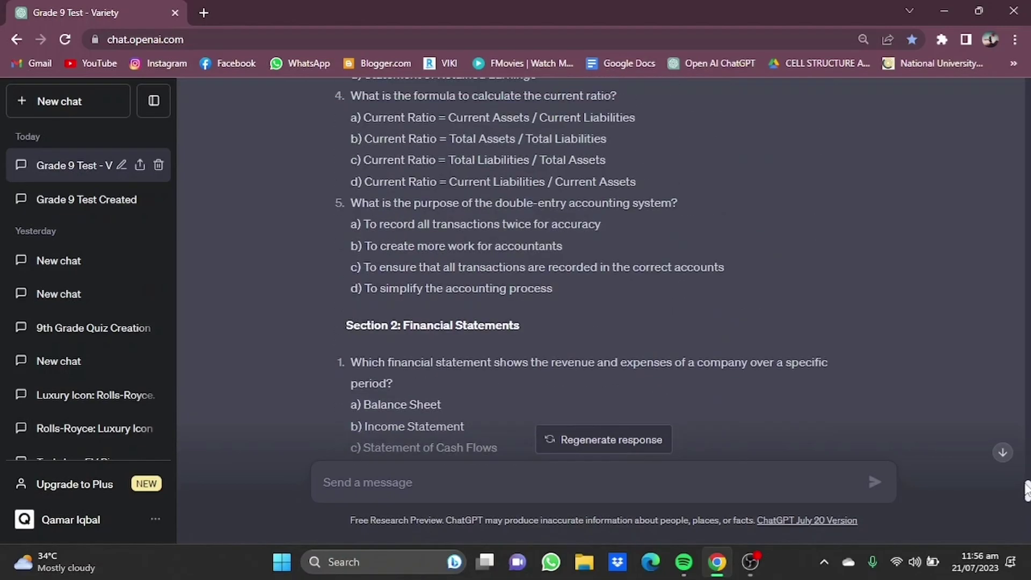